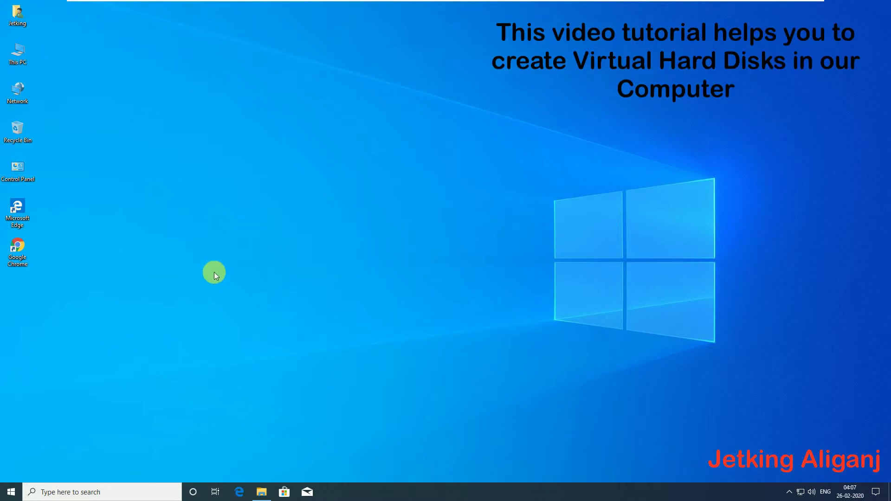
Open the Windows Disk Management utility.
key(super+r)
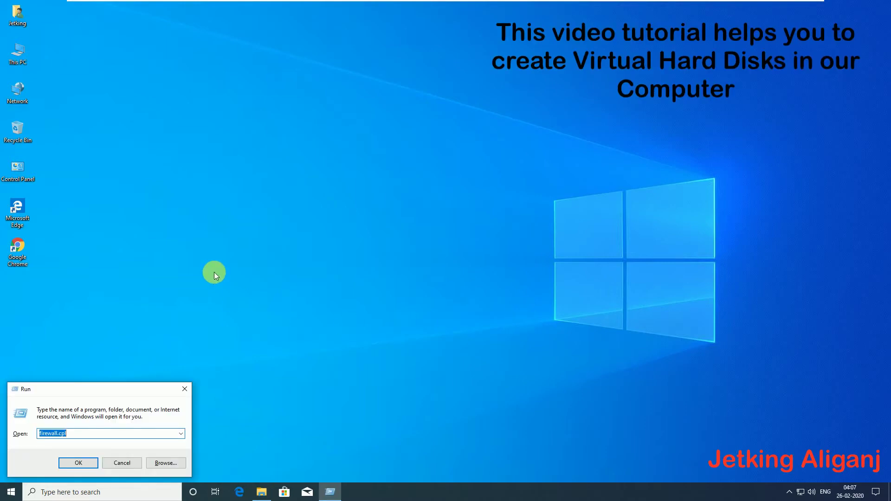
text(disk)
key(Down)
key(Return)
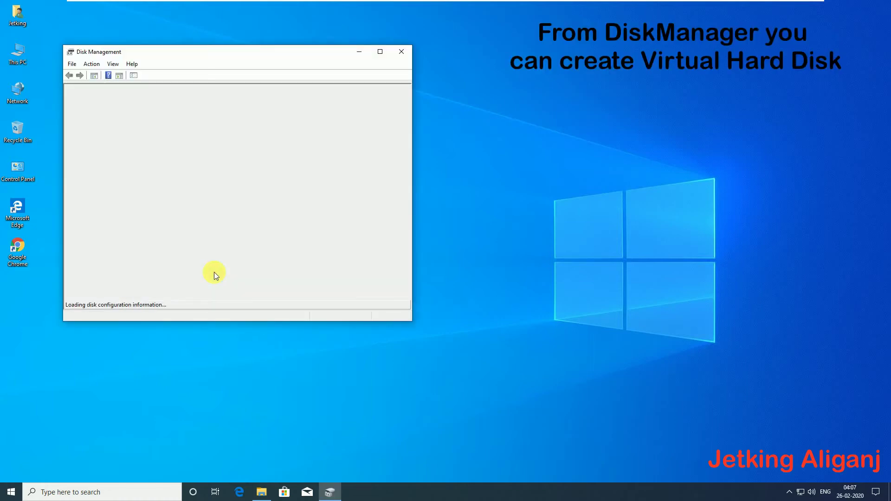
Start creating a virtual hard disk in VHDX format with a size of 20 GB.
click(92, 65)
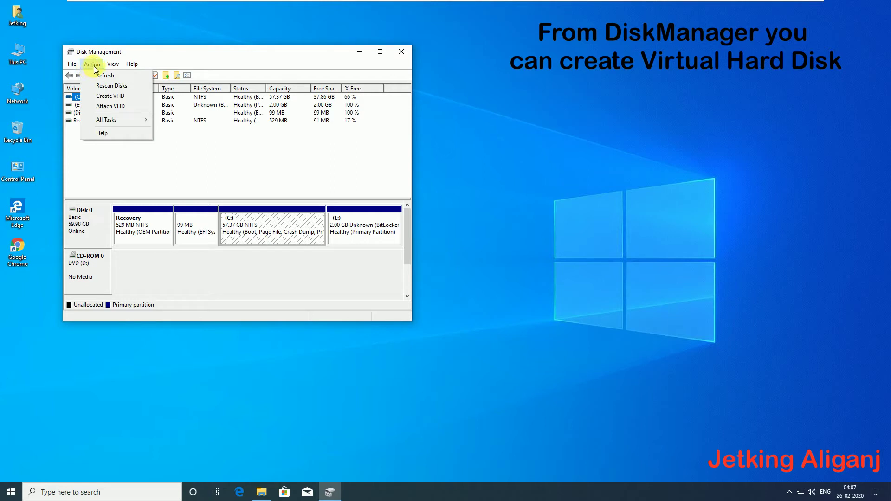
click(103, 97)
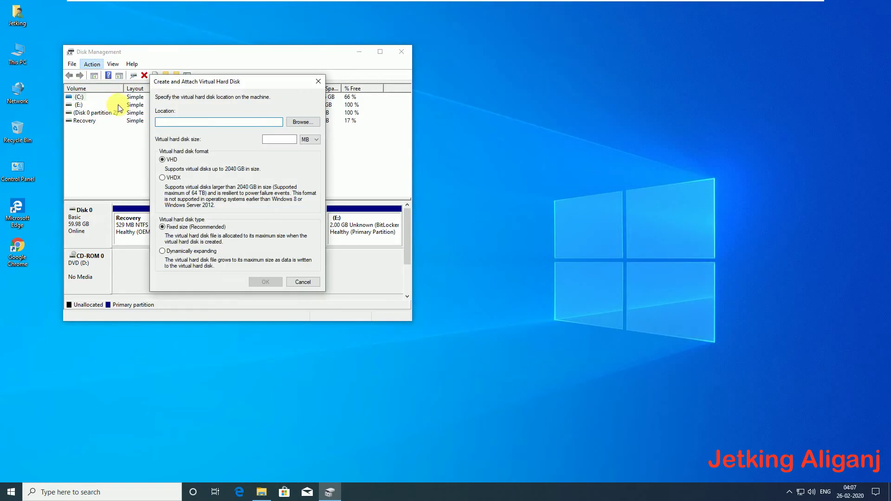
click(172, 178)
click(289, 139)
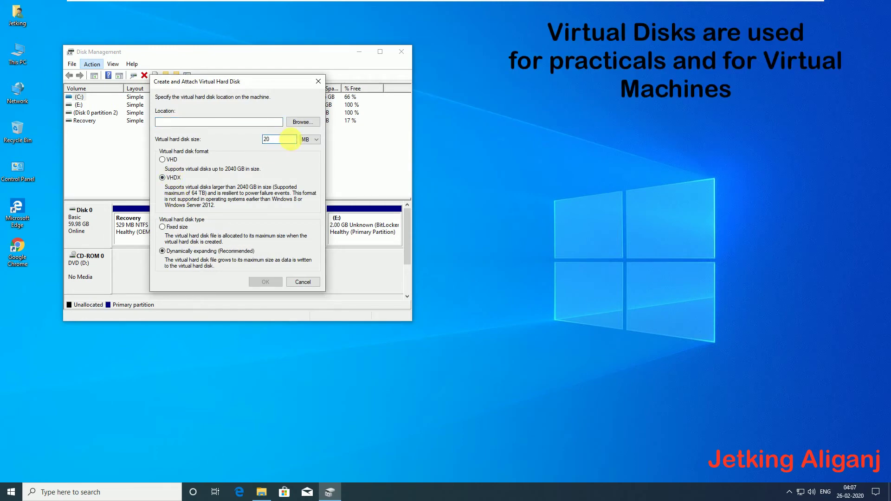
click(317, 141)
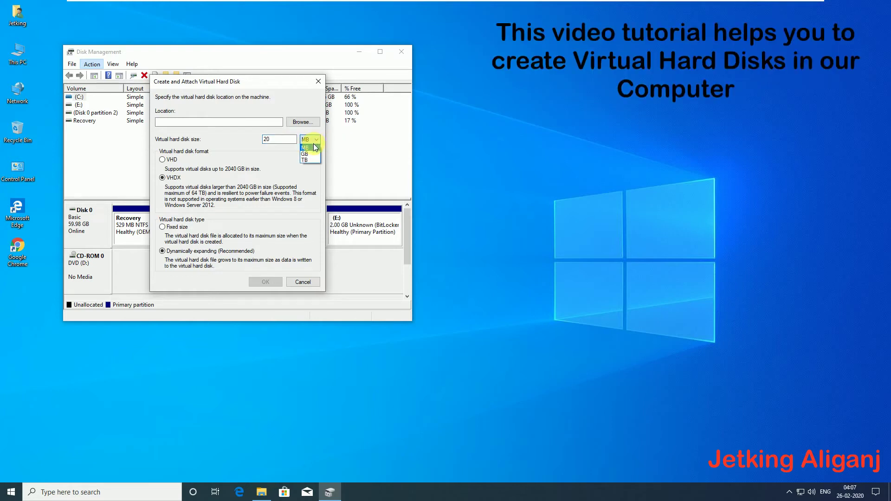
click(316, 154)
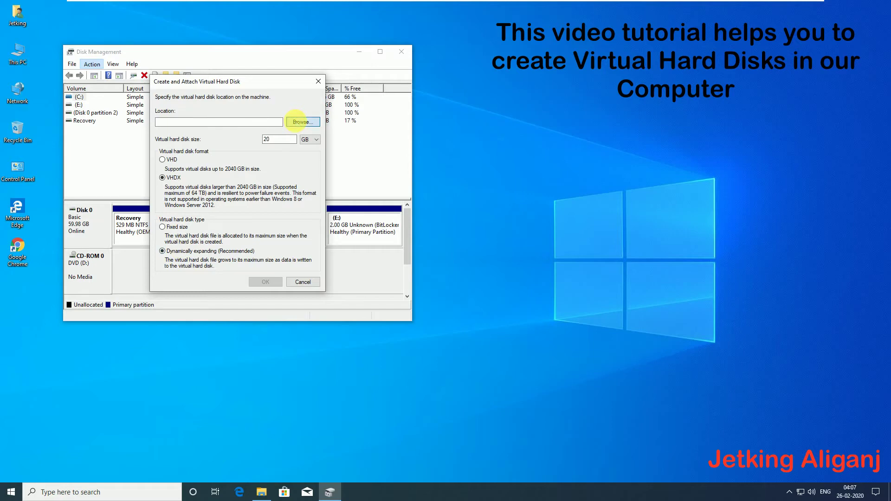
Set the virtual disk file's location to the Desktop with the name Demo1, and create the dynamically expanding disk.
click(300, 122)
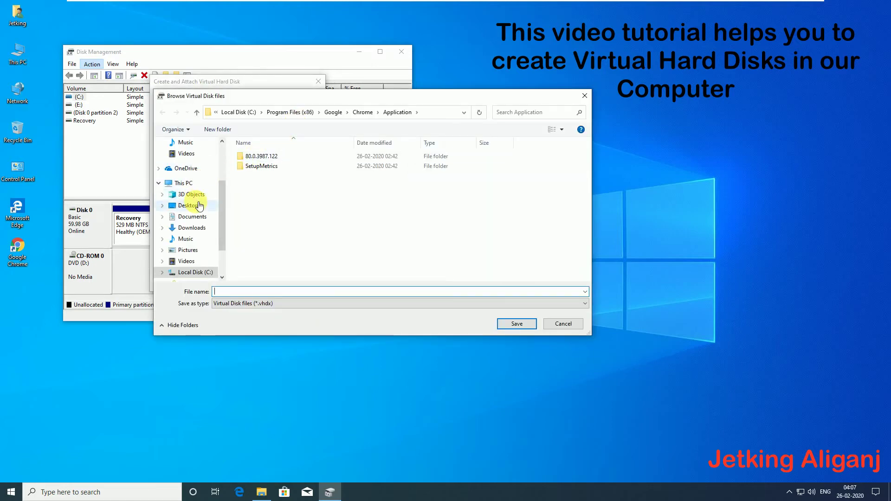
click(199, 205)
click(252, 292)
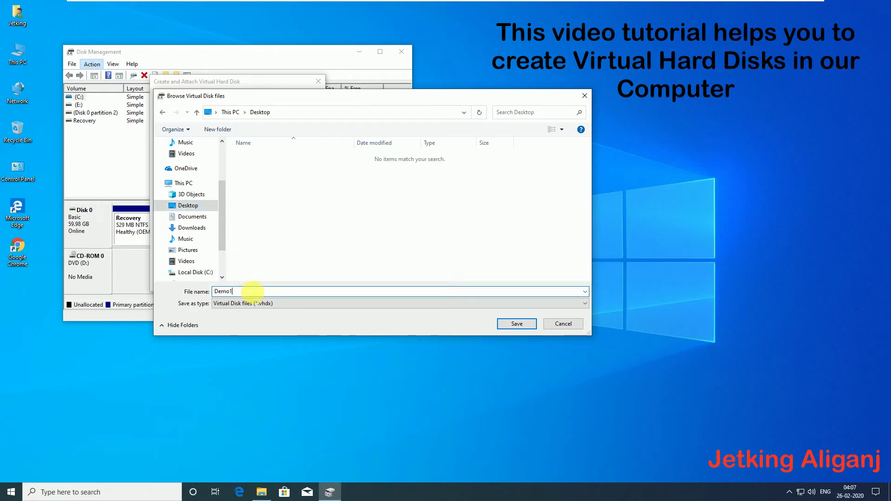
click(510, 325)
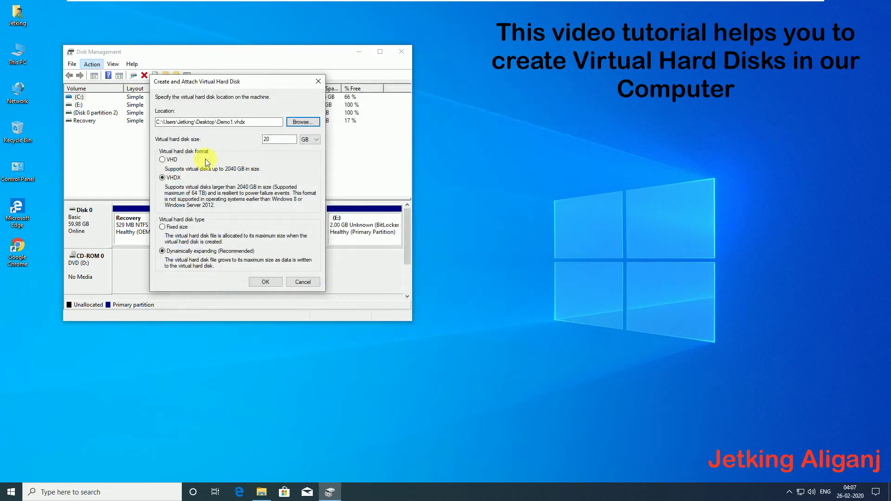
mouse_move(159, 121)
mouse_down()
mouse_move(234, 132)
mouse_move(259, 122)
mouse_move(155, 122)
mouse_up()
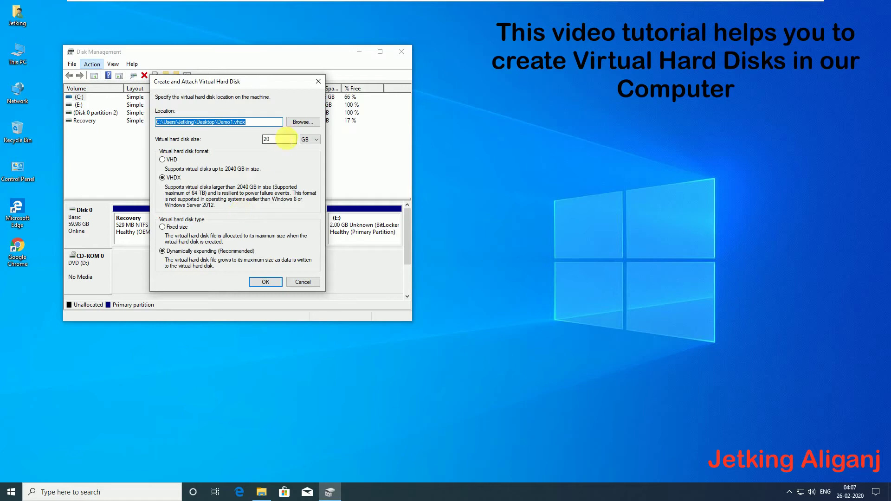
double_click(271, 139)
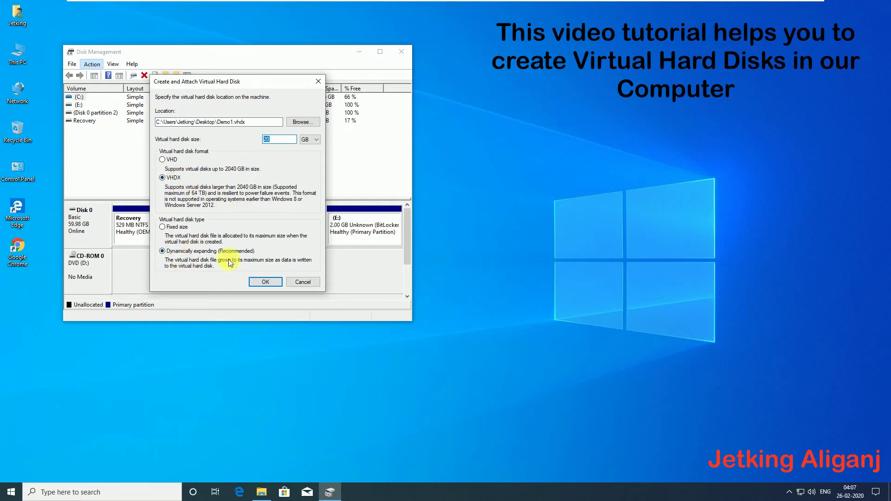
click(267, 283)
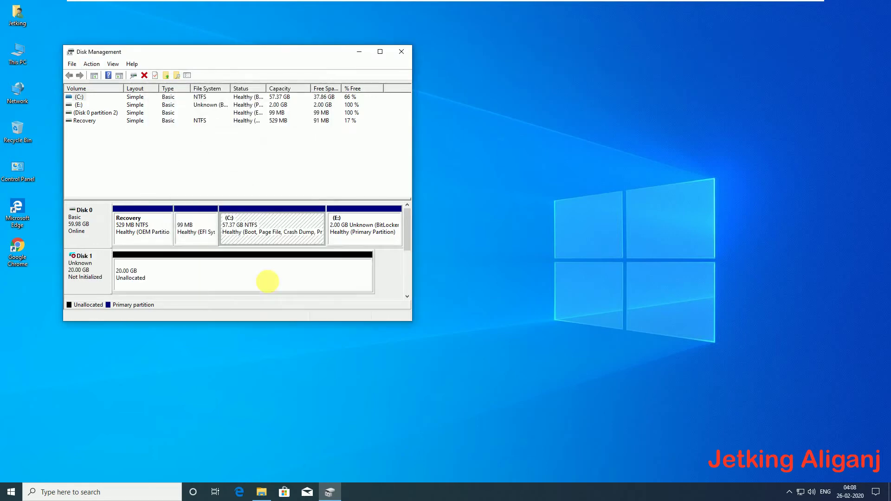
Initialize Disk 1 with the GPT partition style and check the drives listed in This PC.
click(93, 274)
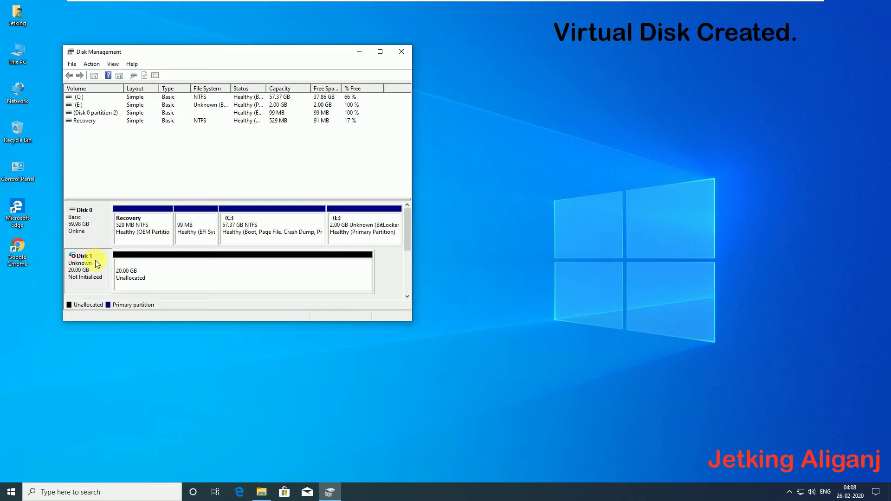
right_click(97, 264)
click(110, 265)
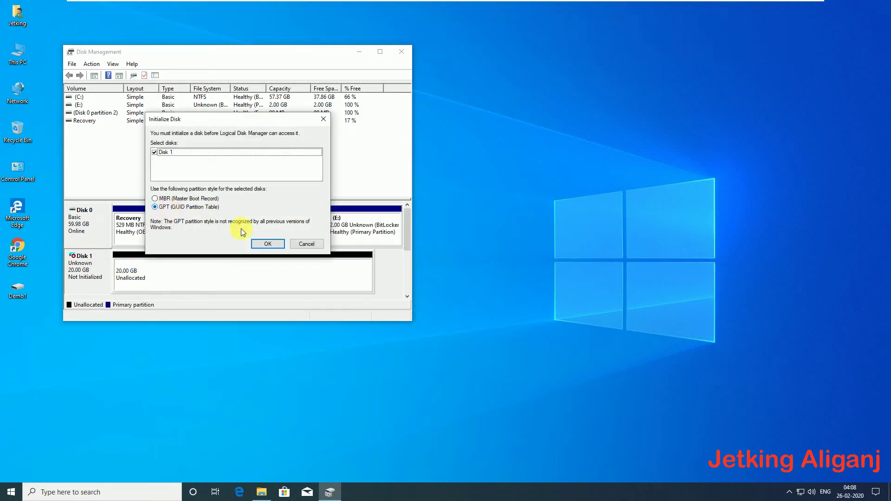
click(263, 244)
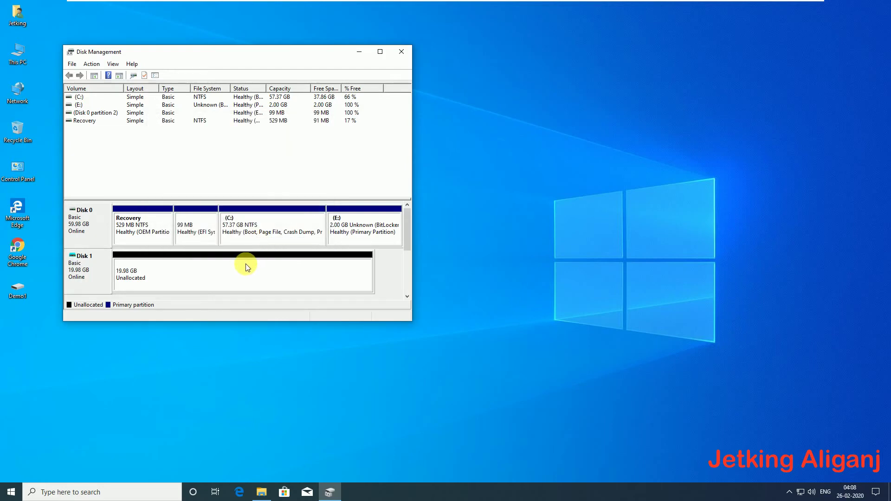
click(261, 492)
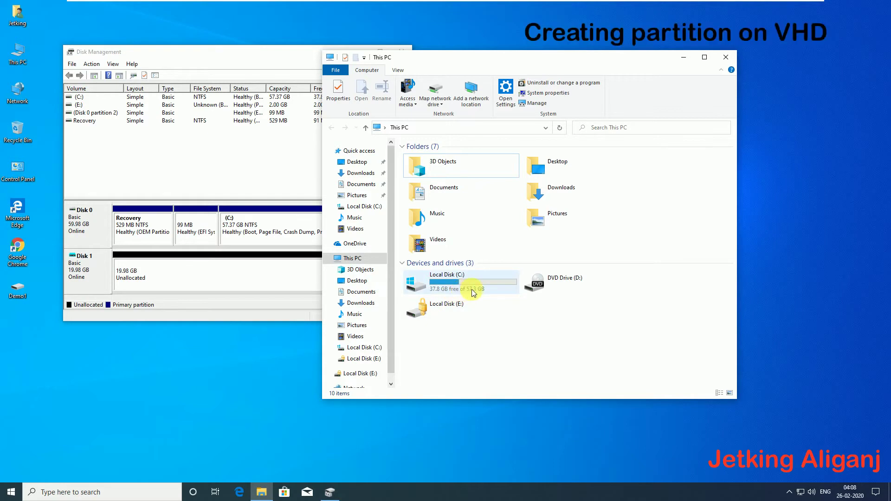
click(683, 56)
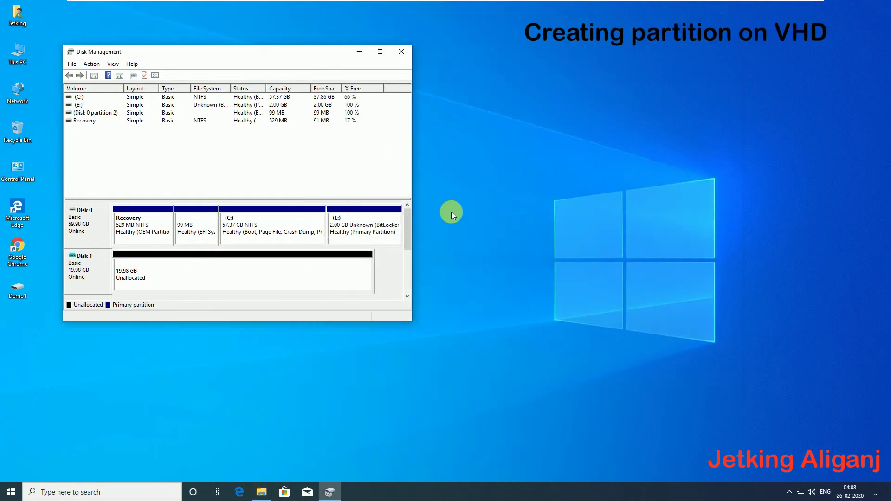
Set up a new simple volume on Disk 1's unallocated space, using the full size and drive letter F.
right_click(272, 264)
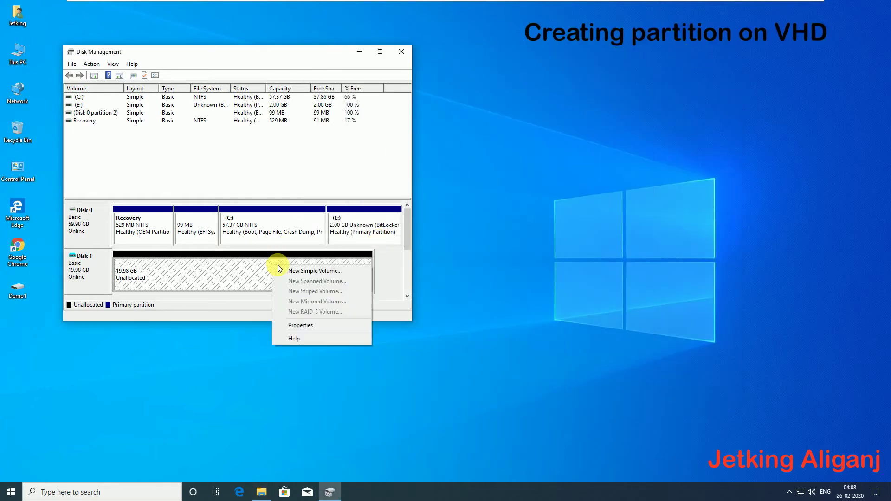
click(291, 271)
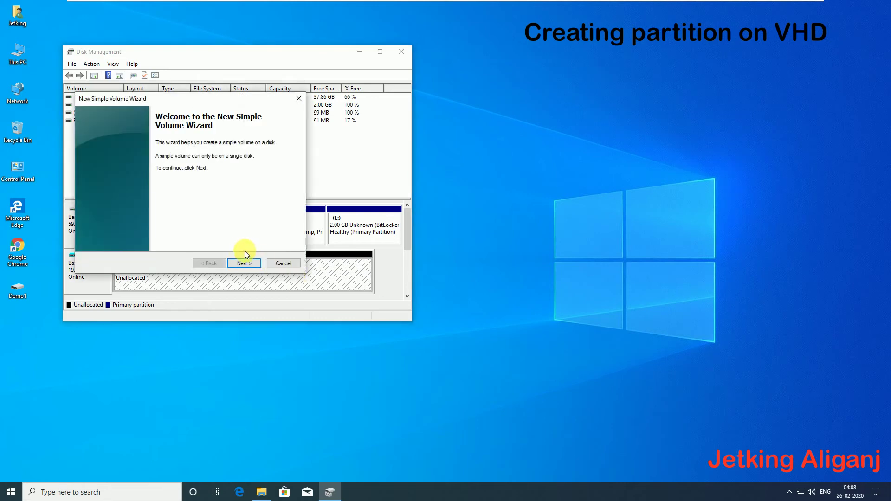
click(243, 262)
click(243, 263)
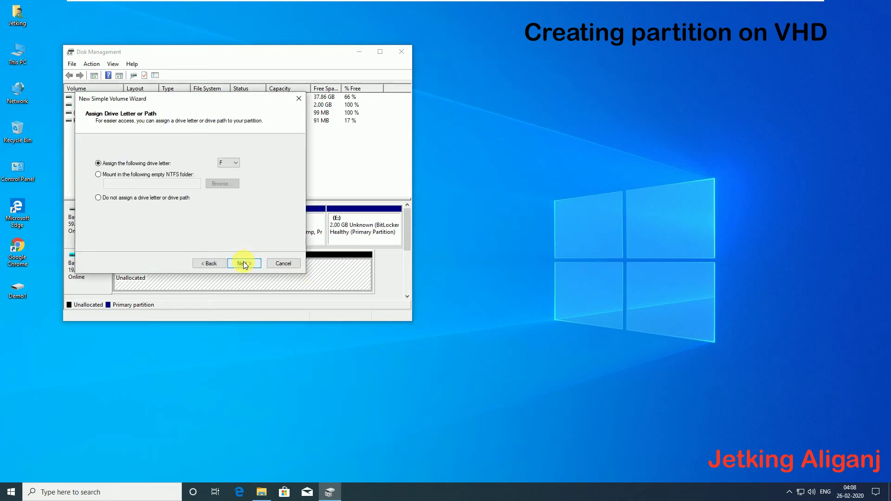
click(243, 263)
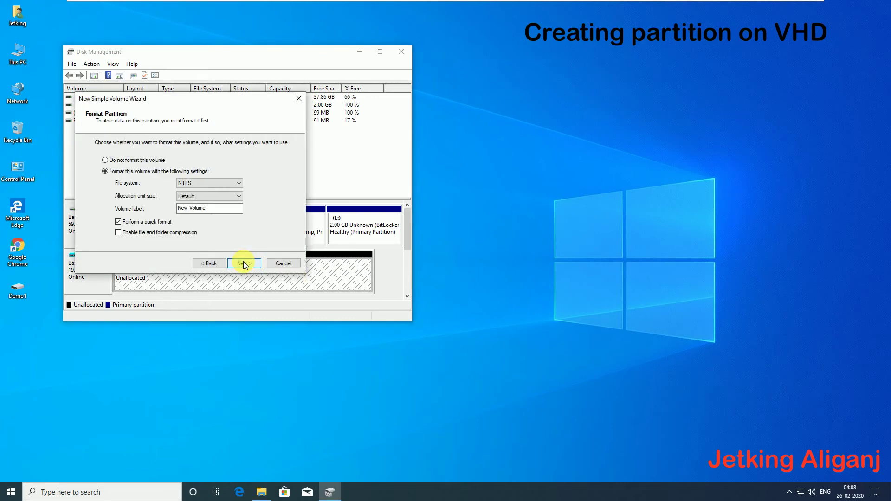
Create the volume as quick-formatted NTFS with the label VirtualDisk, and check for it in This PC.
drag(234, 207, 122, 199)
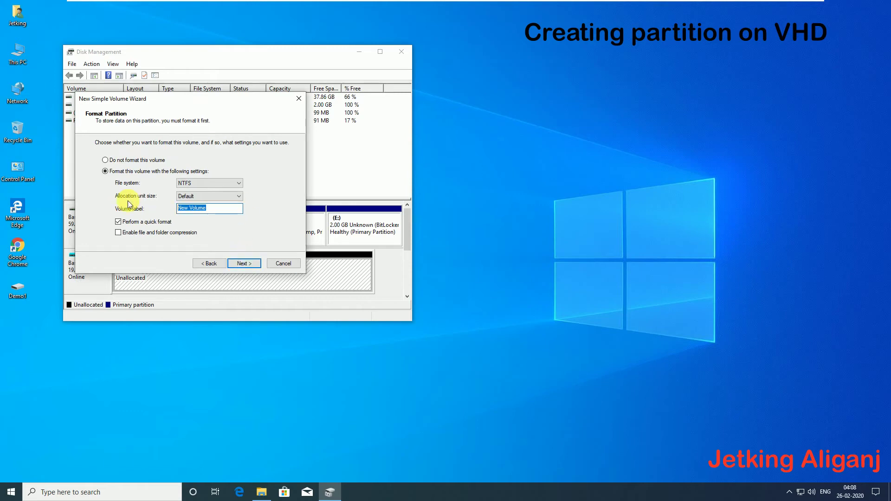
text(Virtua)
click(239, 262)
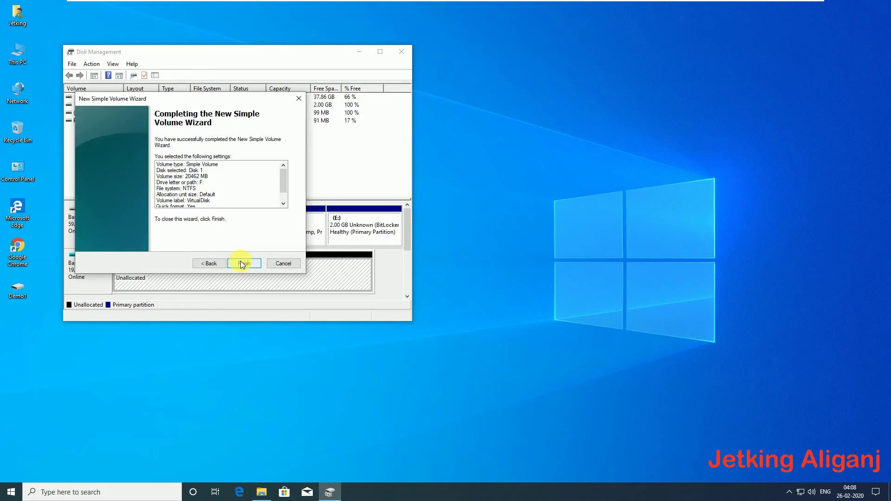
click(240, 262)
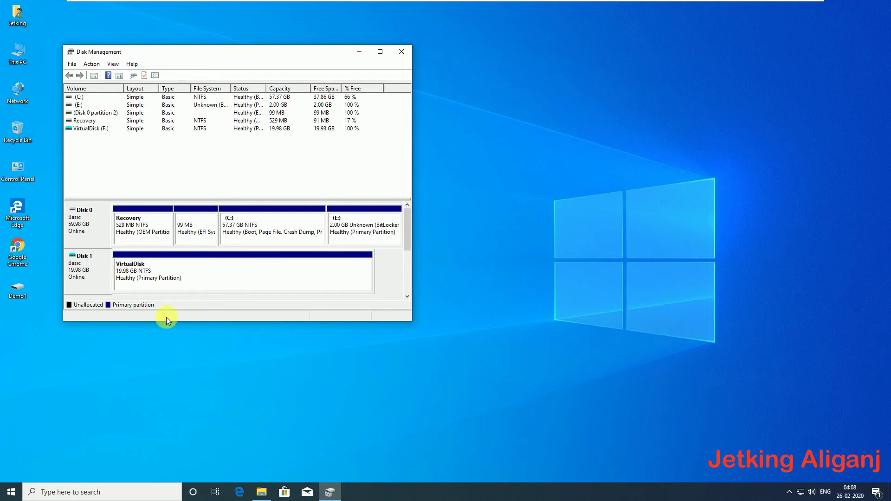
click(261, 490)
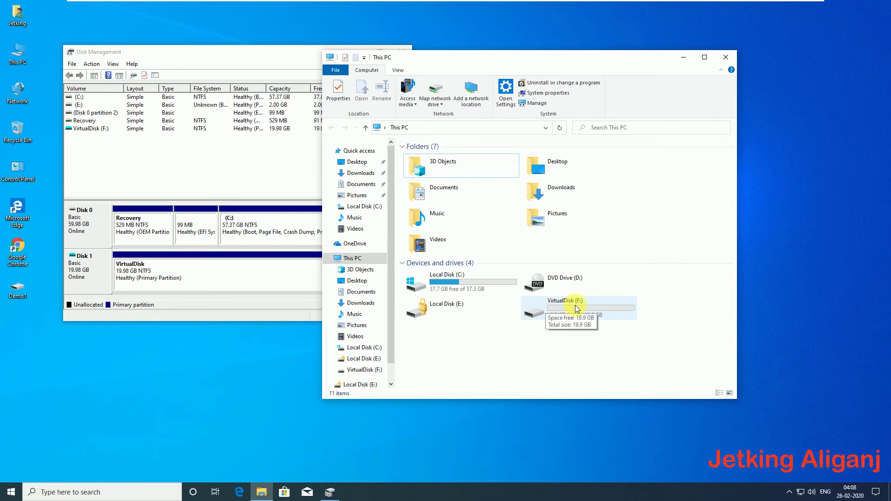
click(682, 58)
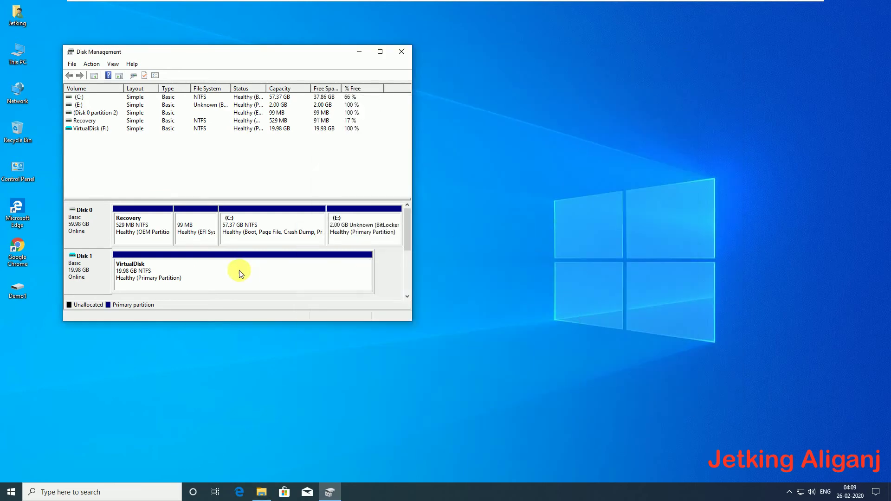
Detach the virtual hard disk shown as Disk 1.
right_click(85, 274)
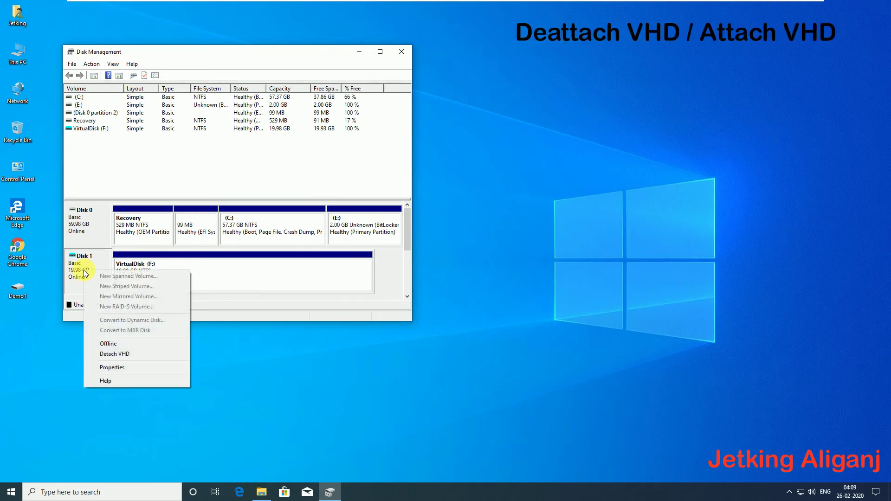
click(123, 354)
click(263, 208)
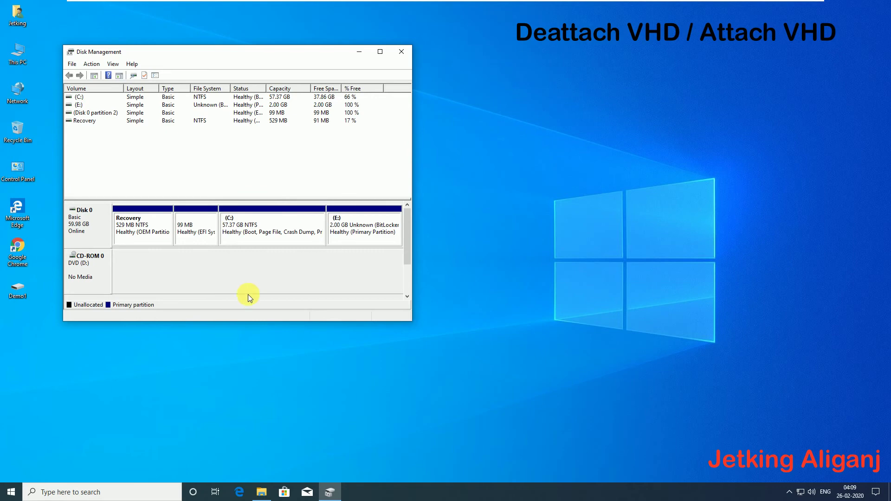
Check the drives in This PC and place its window beside Disk Management.
click(261, 491)
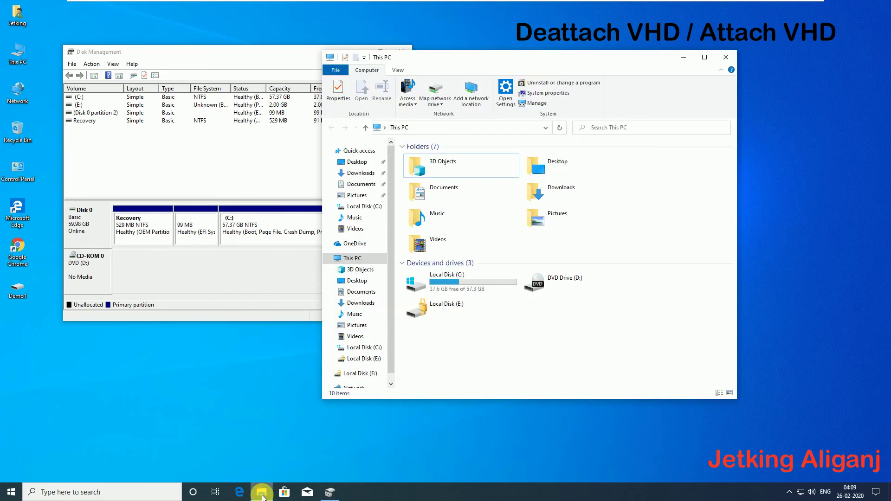
drag(483, 325, 722, 387)
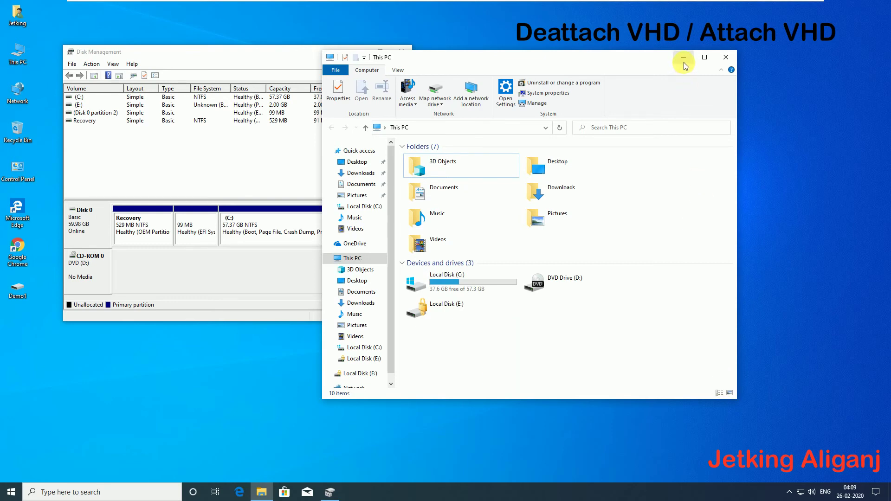
drag(628, 57, 730, 40)
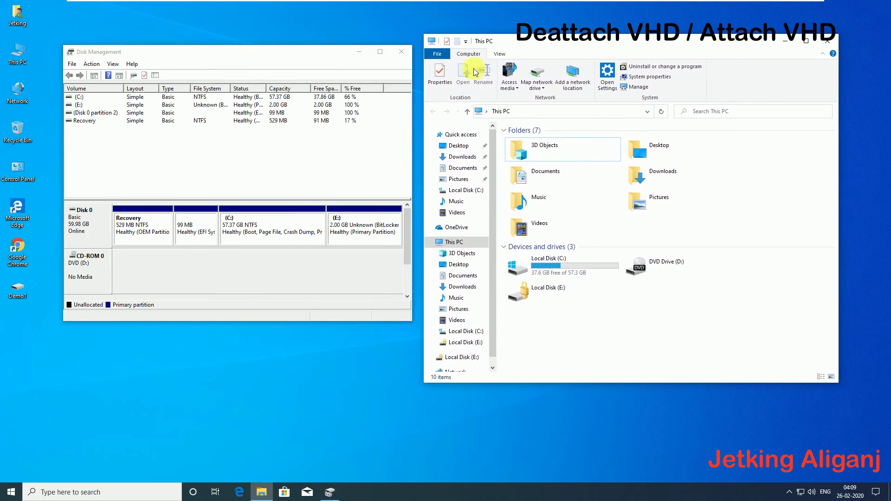
Attach the virtual hard disk file Demo1.vhdx from the Desktop, leaving read-only off.
click(91, 64)
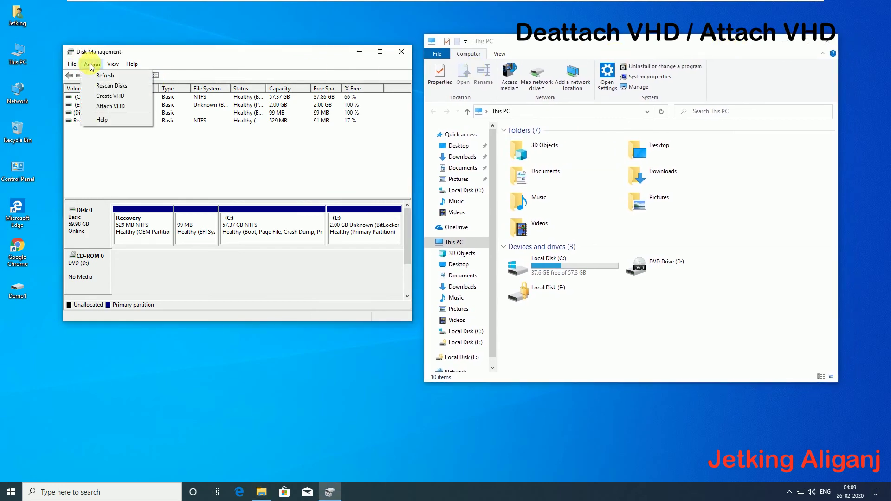
click(118, 107)
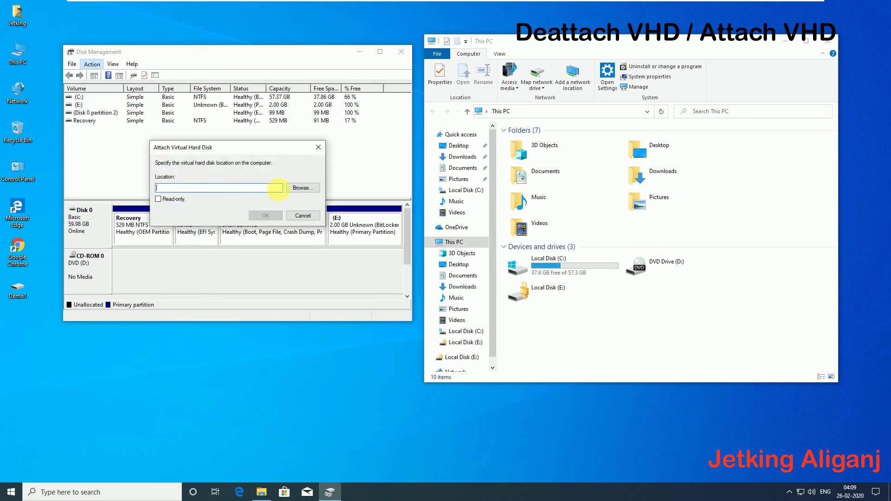
click(302, 188)
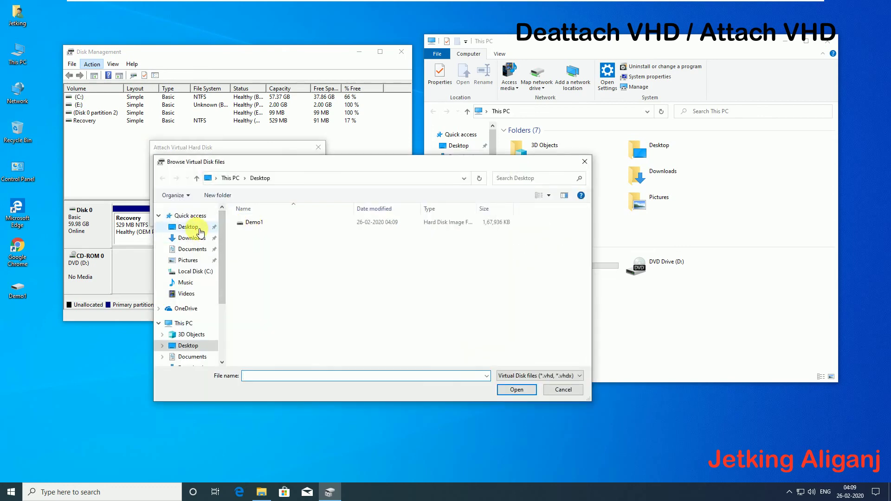
click(195, 227)
click(257, 222)
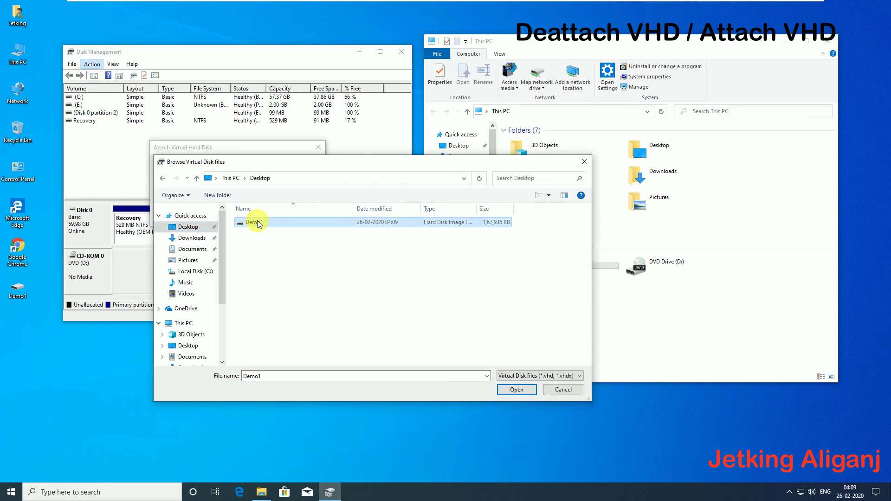
click(513, 389)
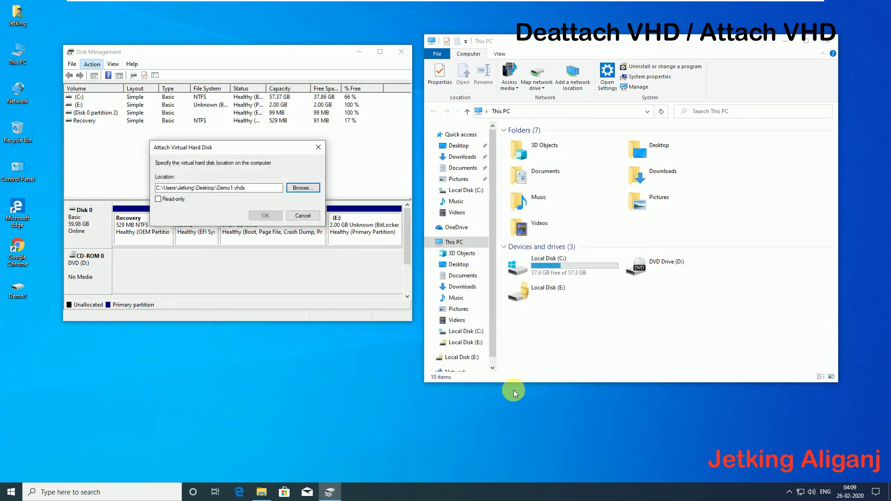
click(265, 215)
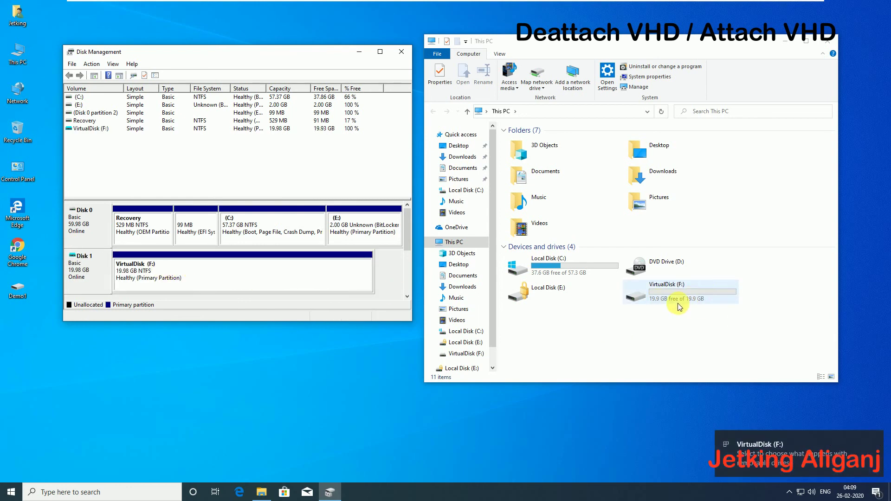
Close the Disk Management and This PC windows.
click(320, 336)
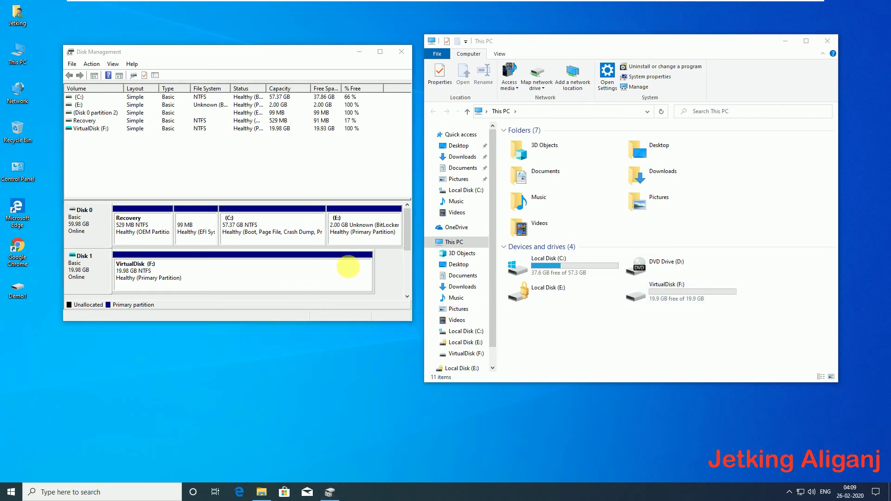
click(400, 52)
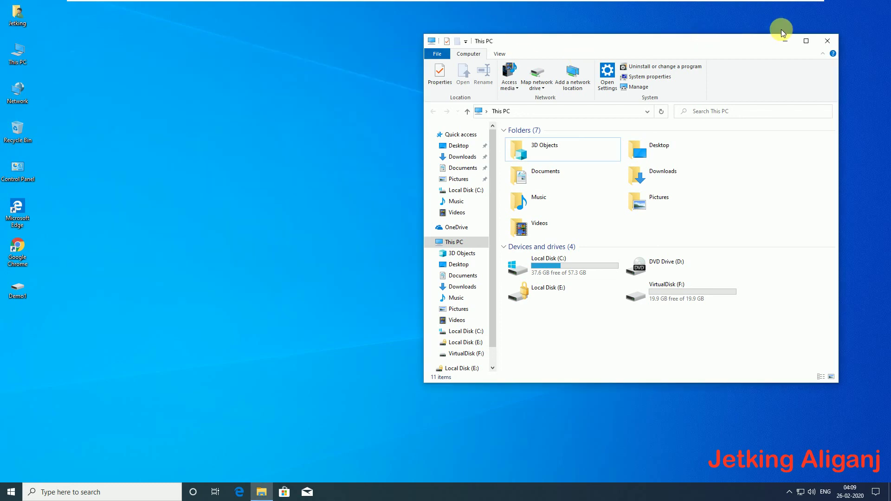
click(826, 40)
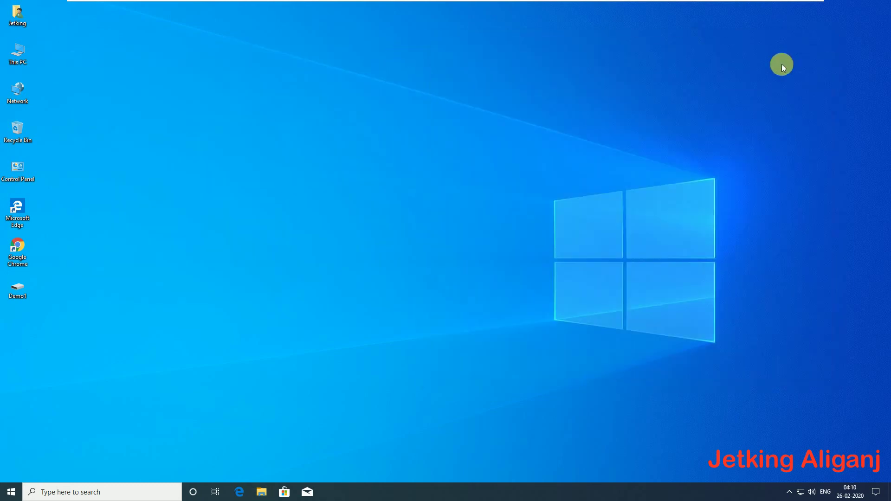